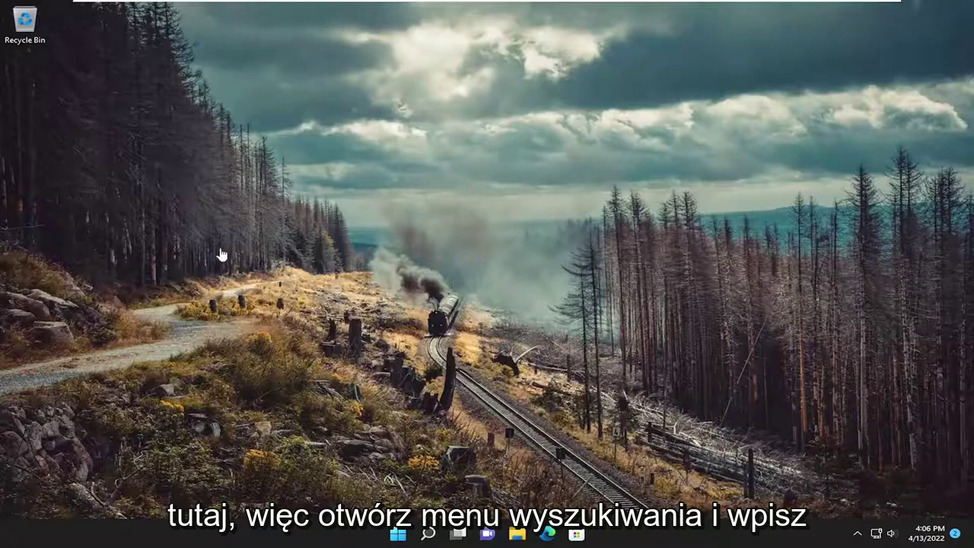
Launch Services from a 'services' search and scroll the list down to Credential Manager
left_click(427, 533)
type("s")
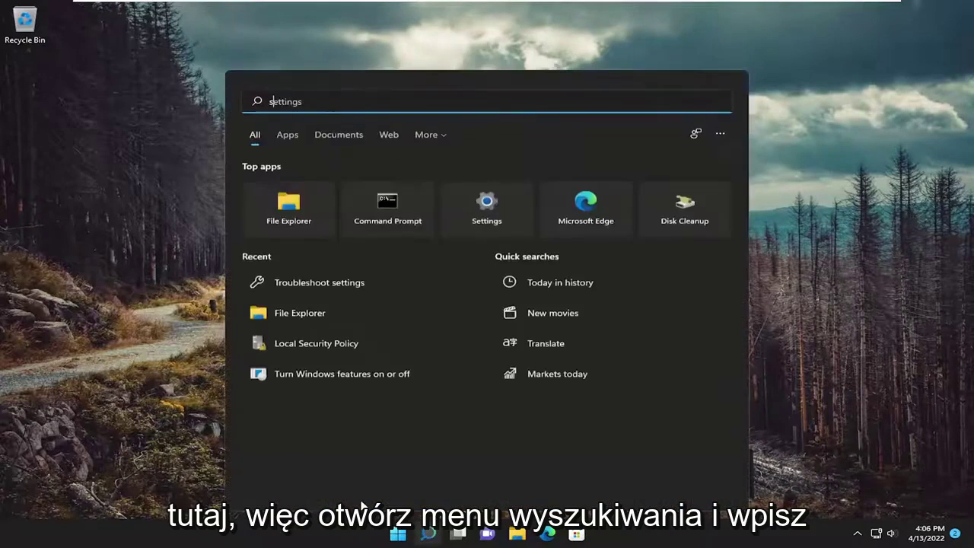
type("ervices")
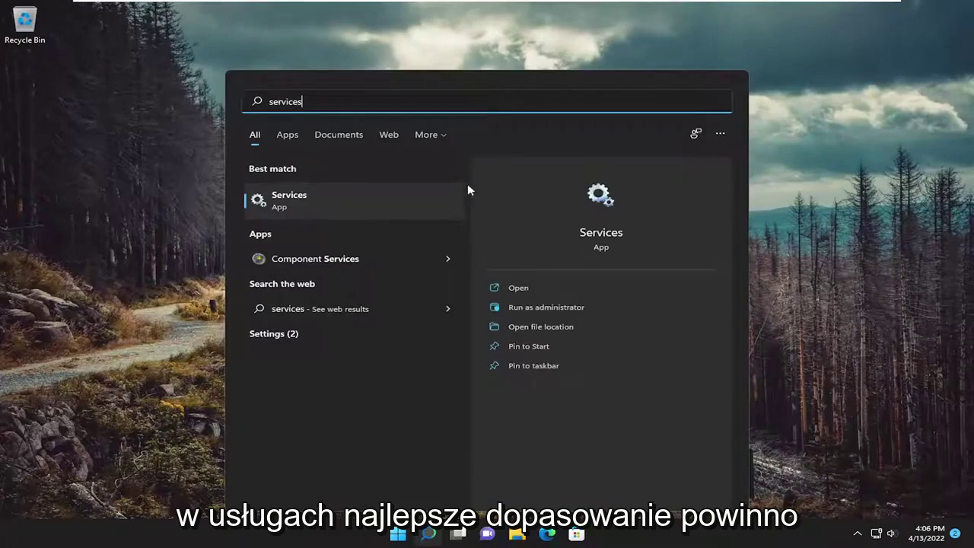
left_click(318, 197)
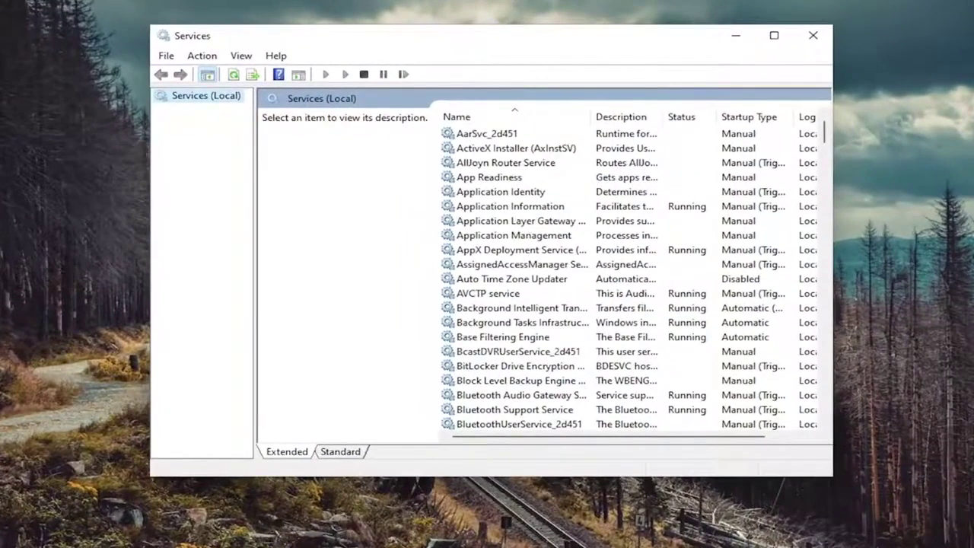
left_click(517, 293)
scroll(542, 327, "down", 5)
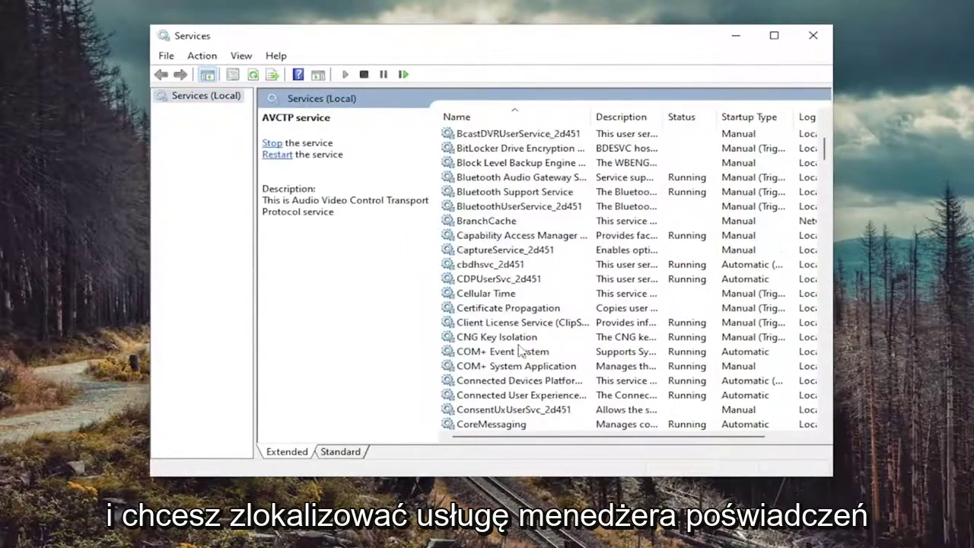
scroll(511, 366, "down", 2)
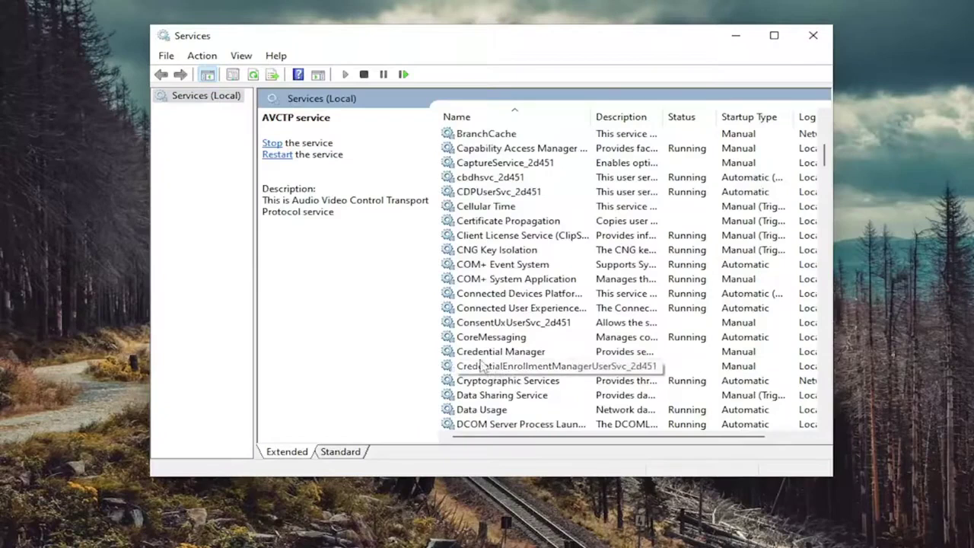
Set Credential Manager's startup type to Disabled, stop the service, and apply the change
double_click(491, 351)
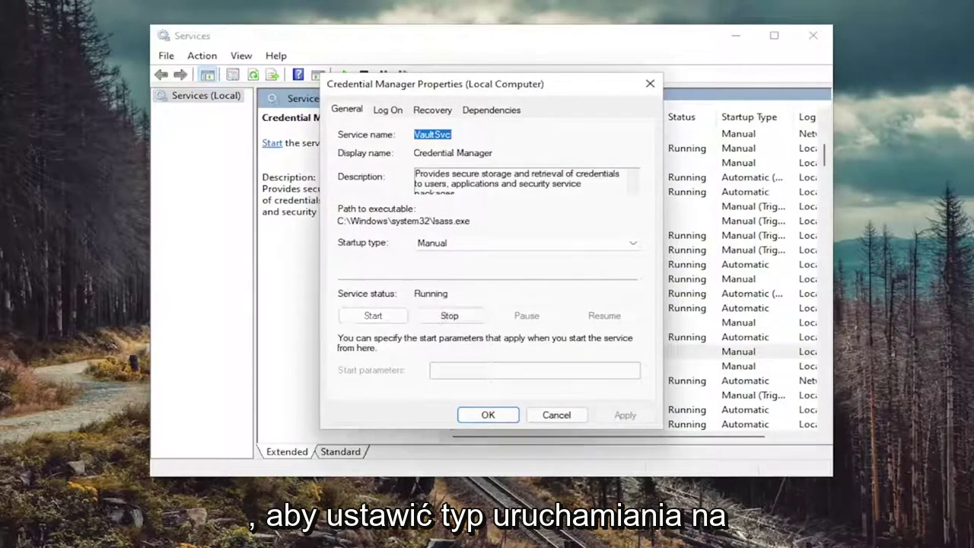
left_click(452, 242)
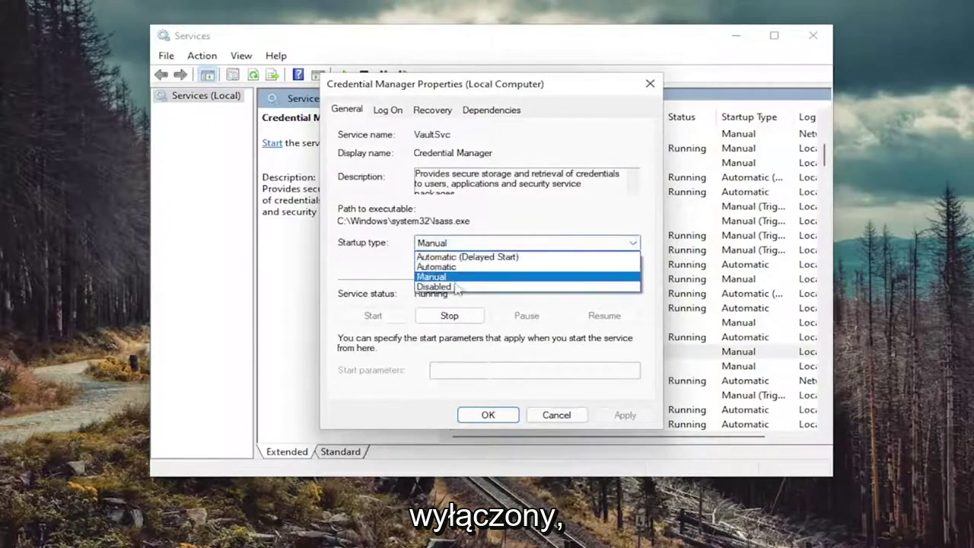
left_click(455, 286)
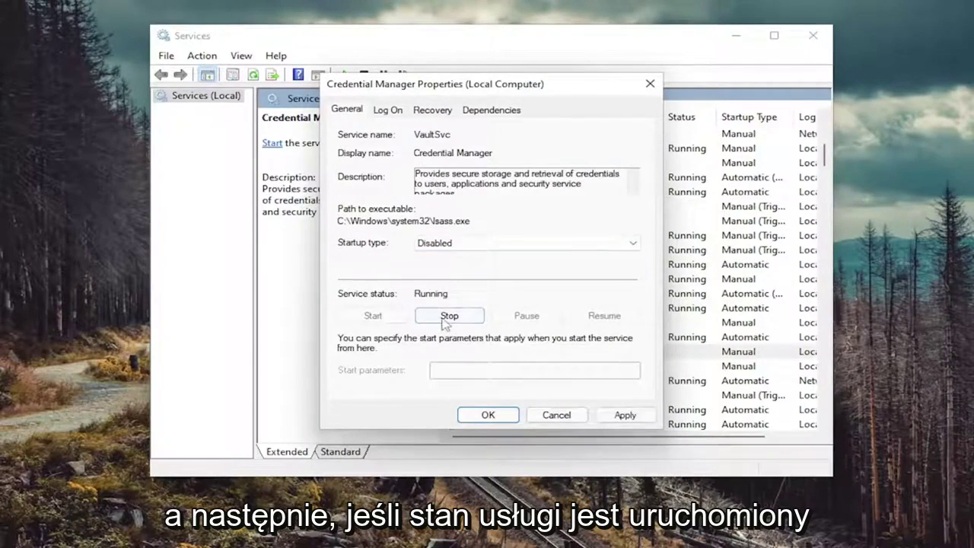
left_click(445, 317)
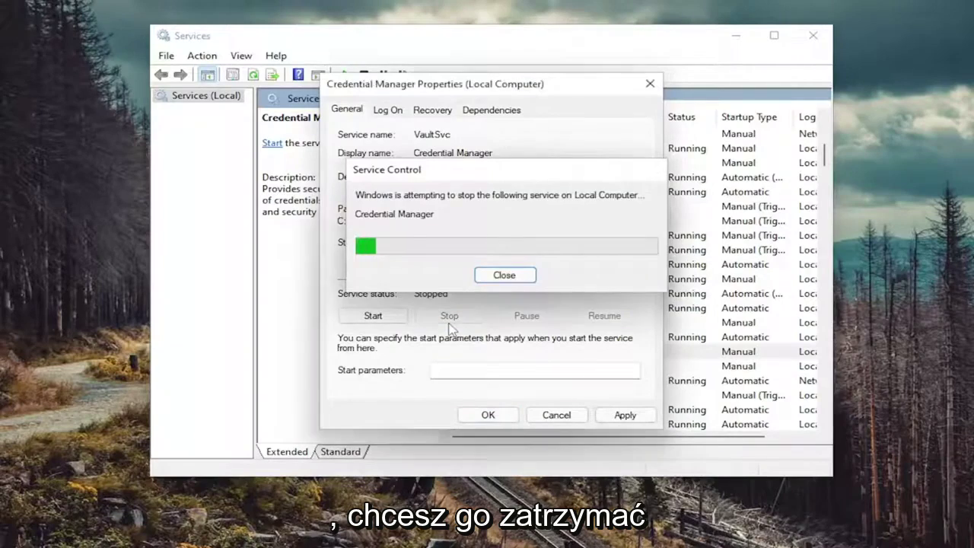
left_click(620, 417)
left_click(483, 416)
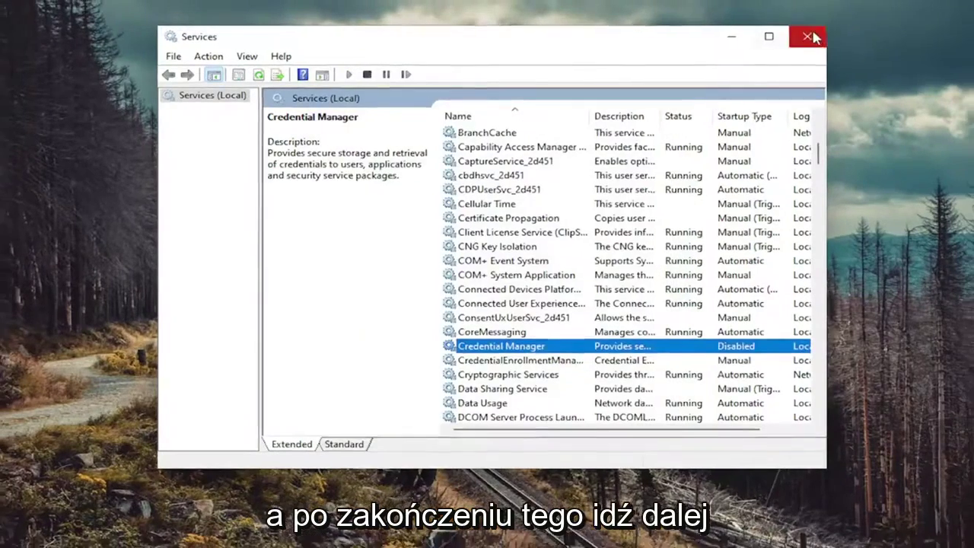
Close Services and restart Windows from the Start button's right-click menu
left_click(813, 38)
right_click(398, 534)
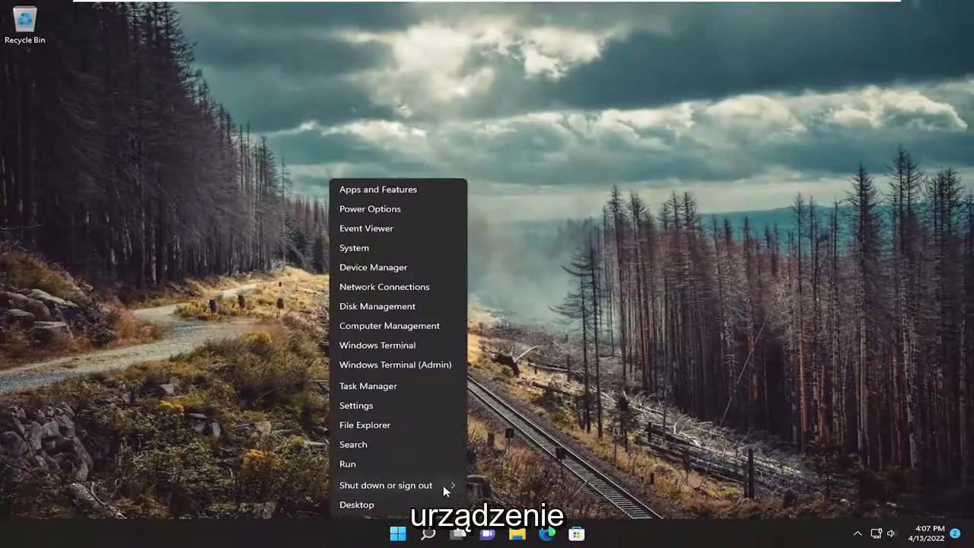
mouse_move(442, 485)
left_click(490, 505)
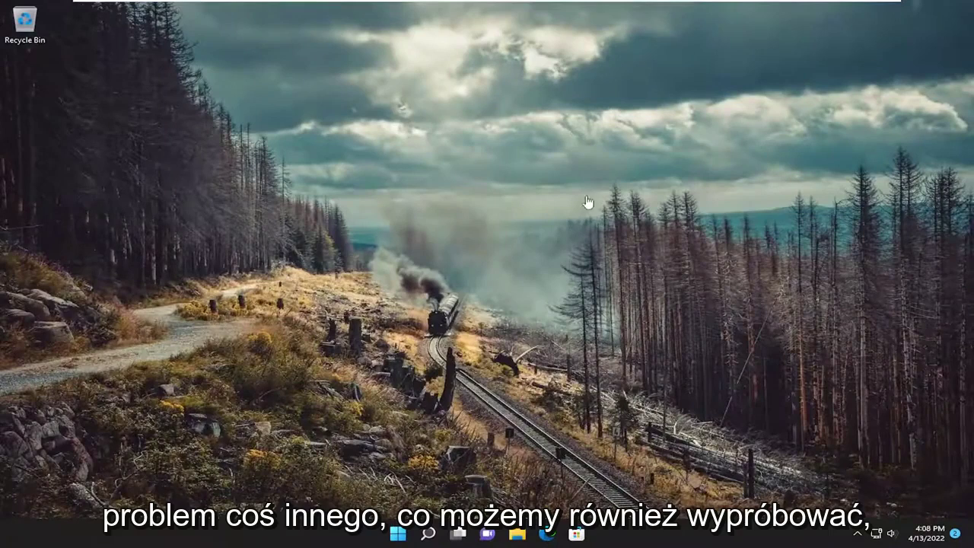
Open Local Security Policy via a 'local' search and navigate to Local Policies > Security Options
left_click(428, 534)
type("local")
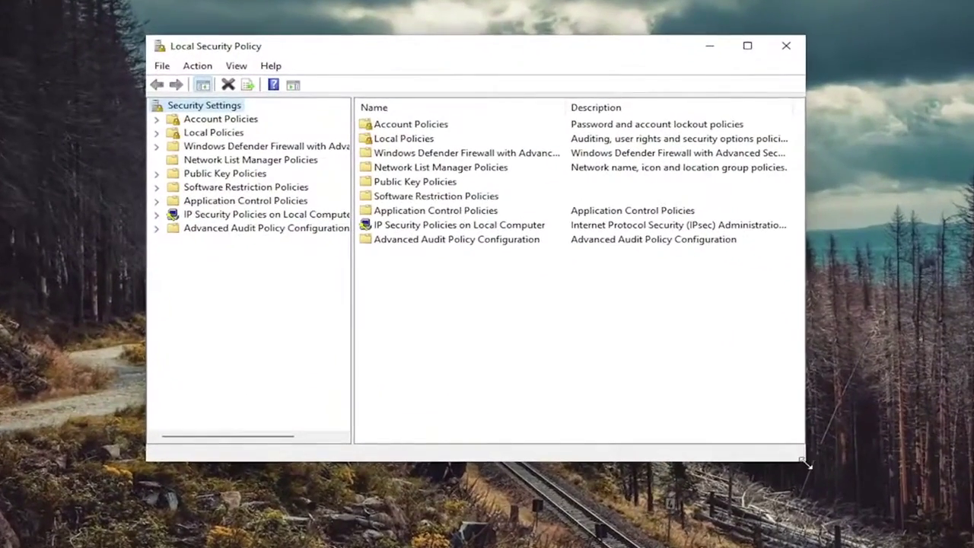
left_click_drag(351, 152, 372, 154)
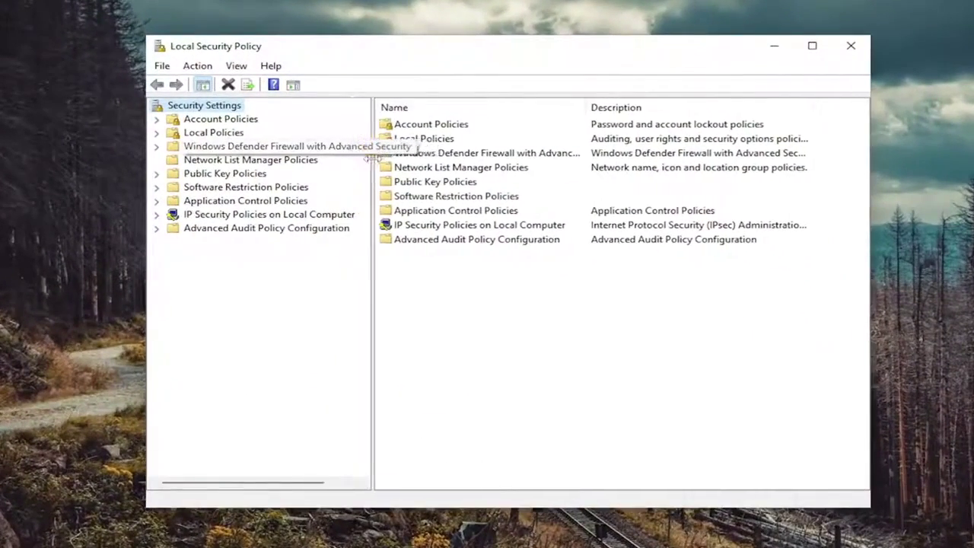
double_click(209, 134)
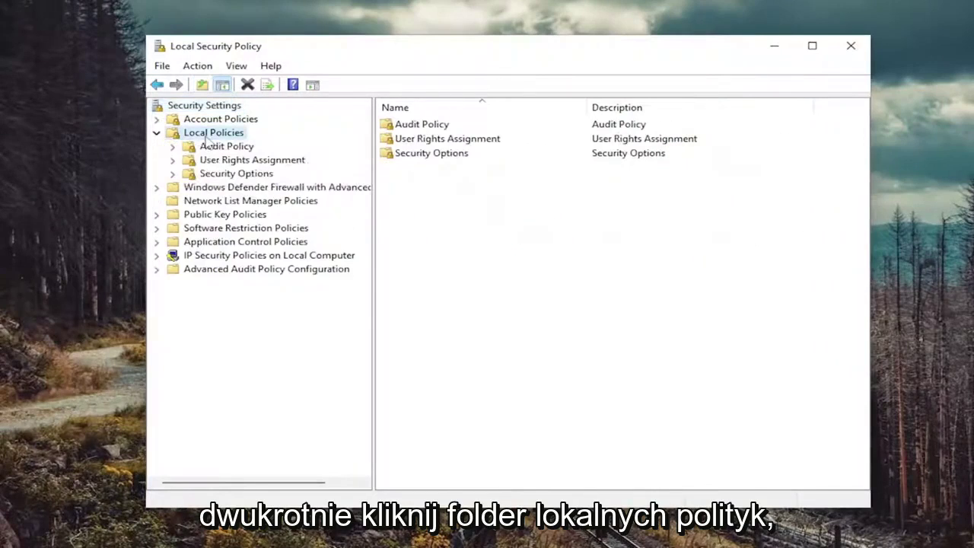
left_click(232, 174)
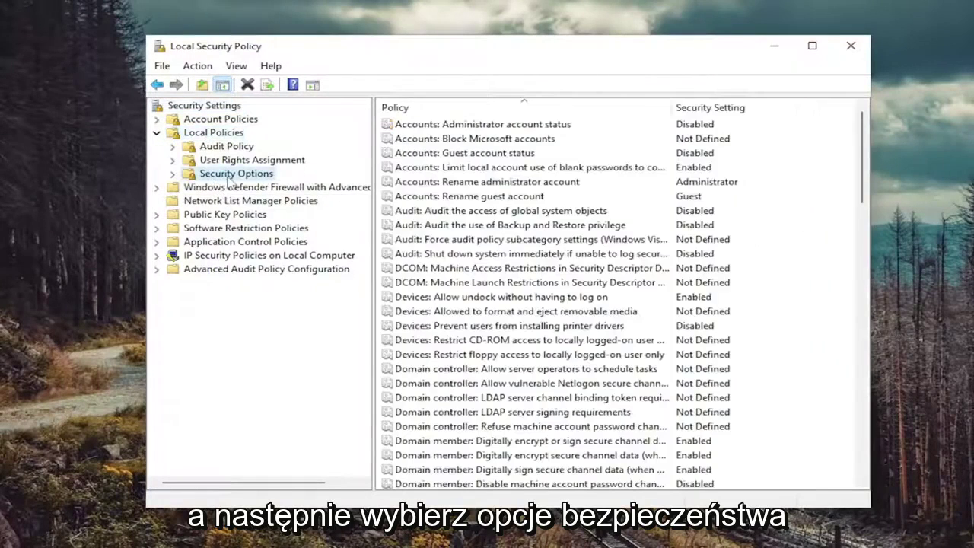
Set 'Accounts: Limit local account use of blank passwords to console logon only' to Disabled
double_click(464, 173)
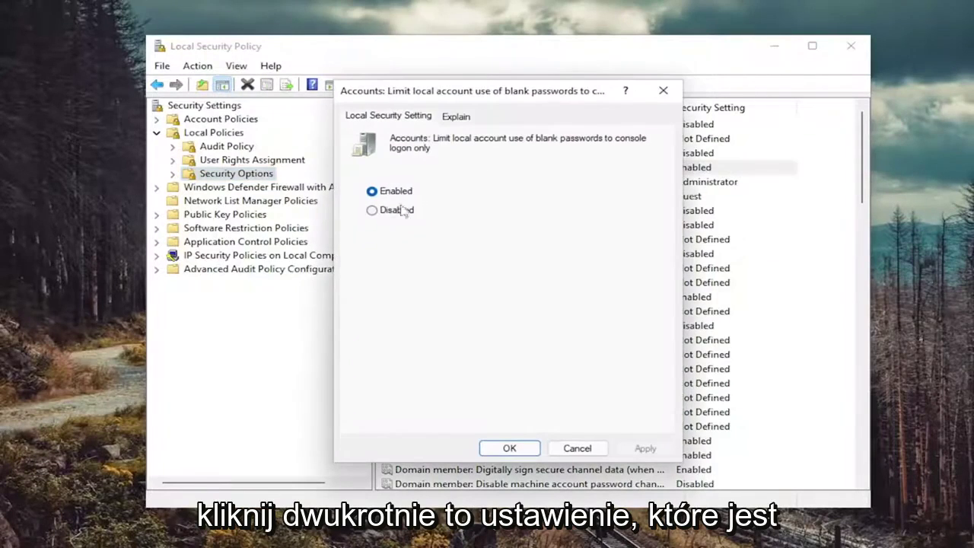
left_click(372, 210)
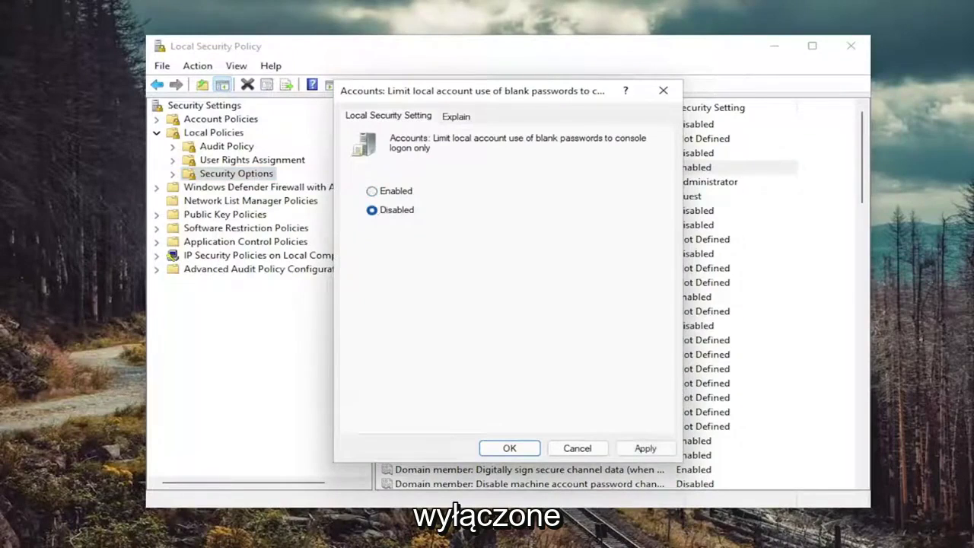
left_click(643, 449)
left_click(510, 449)
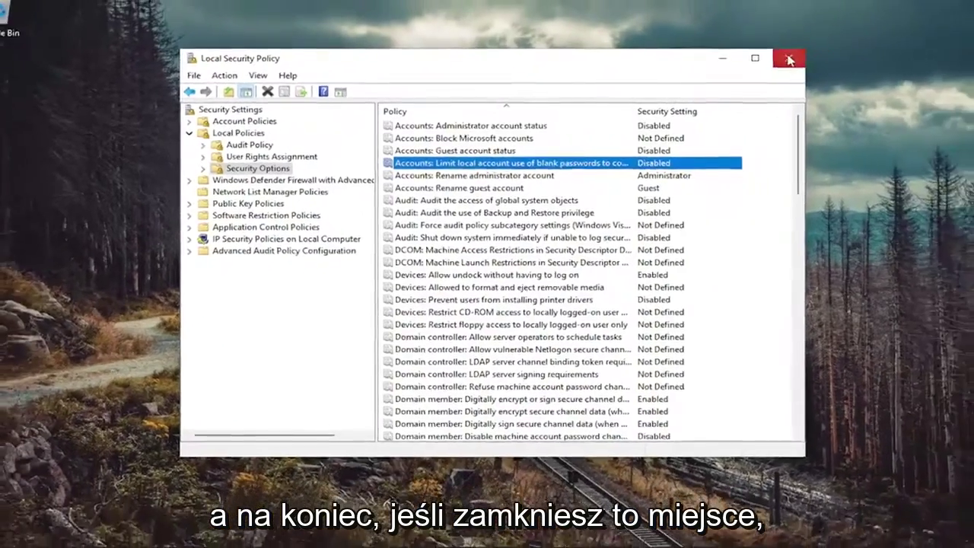
Close Local Security Policy and open Control Panel from a 'control panel' search
left_click(851, 45)
left_click(429, 535)
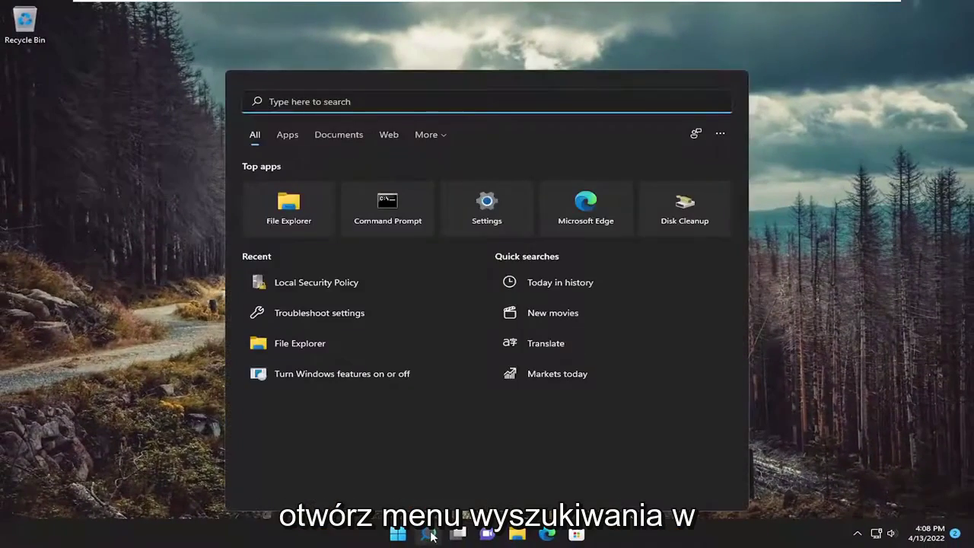
type("control panel")
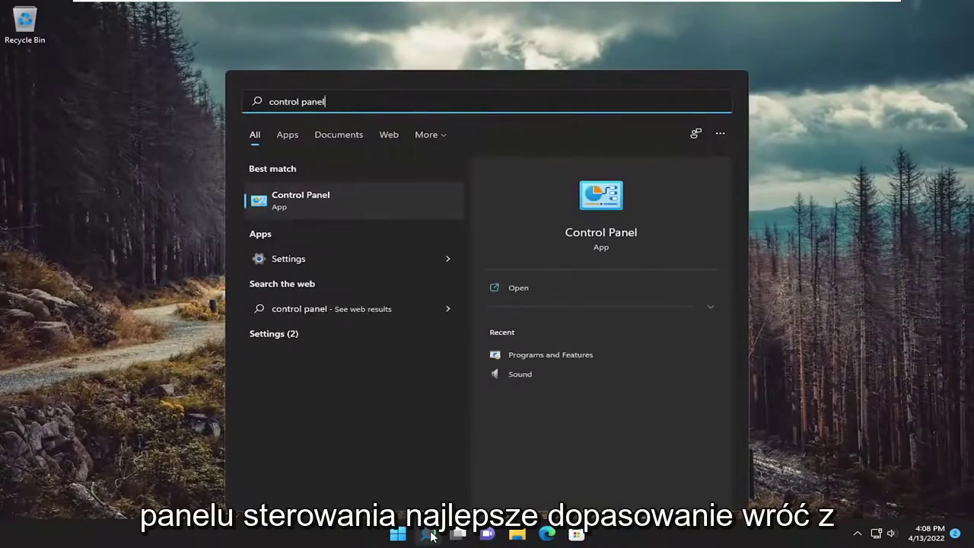
left_click(322, 196)
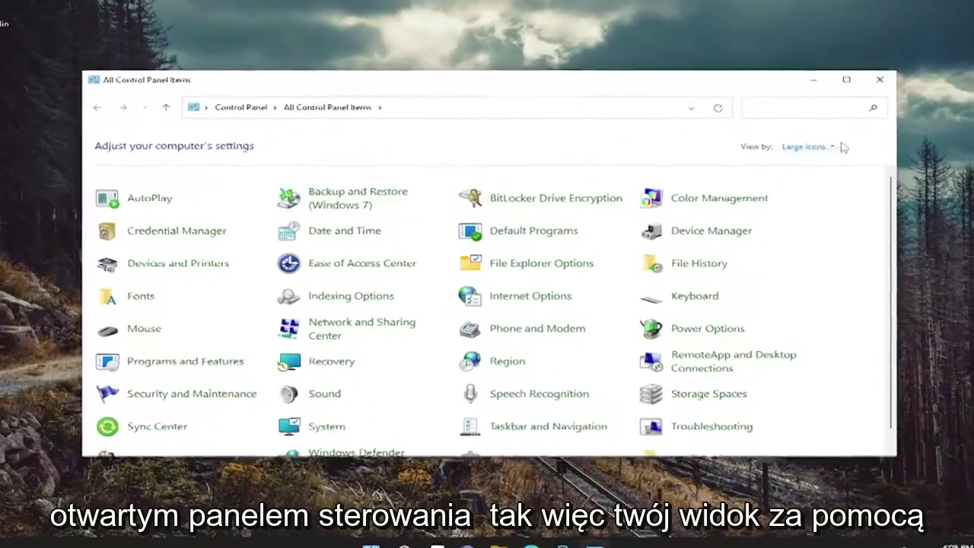
Keep the Large icons view, open Credential Manager, and dismiss its error message
left_click(830, 146)
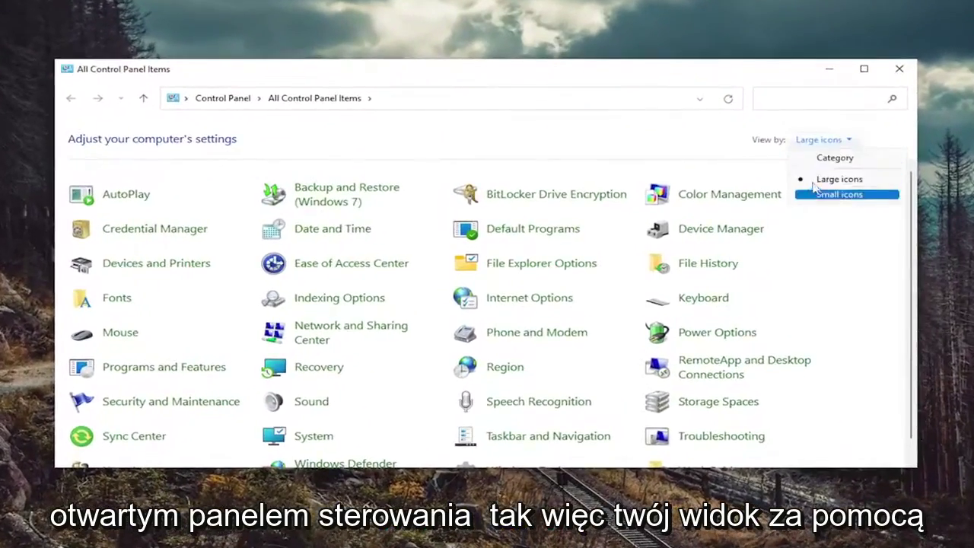
left_click(805, 183)
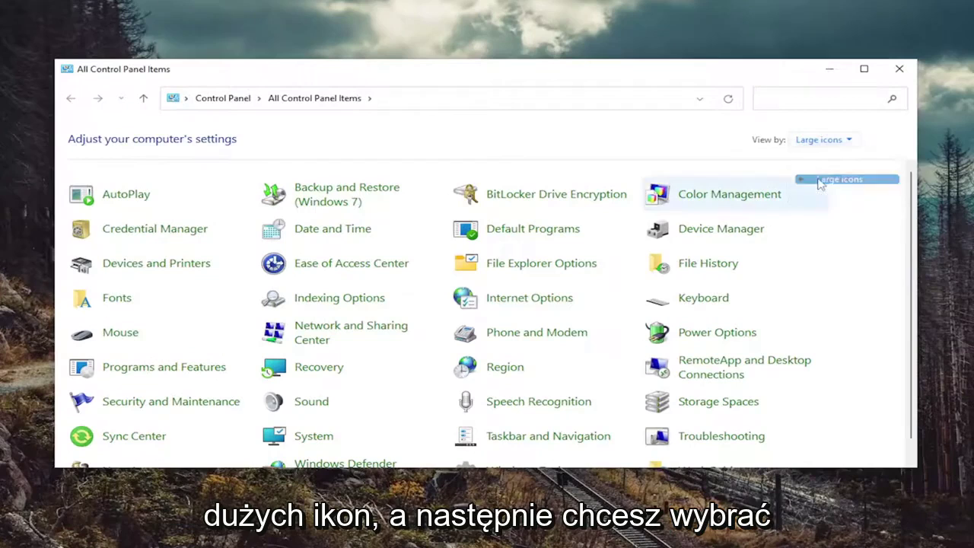
left_click(163, 236)
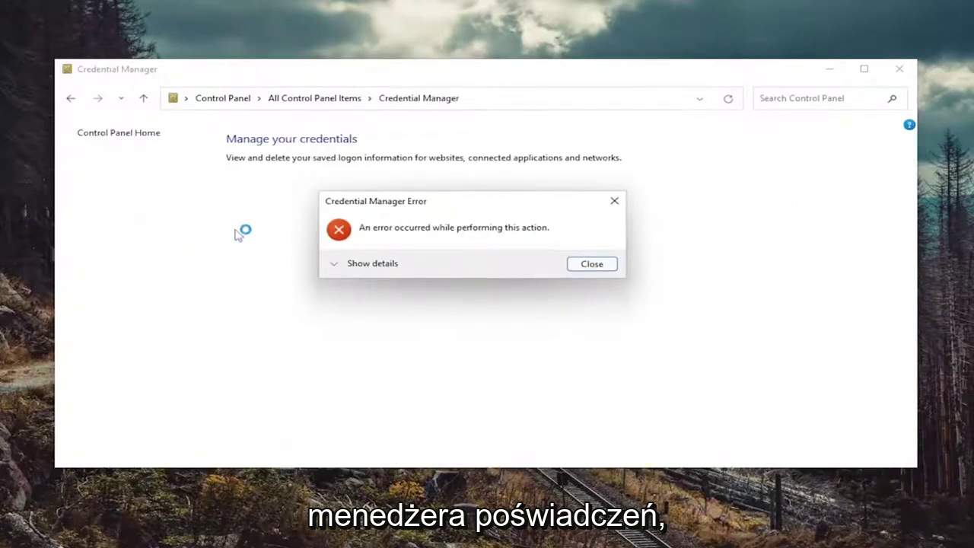
left_click(601, 265)
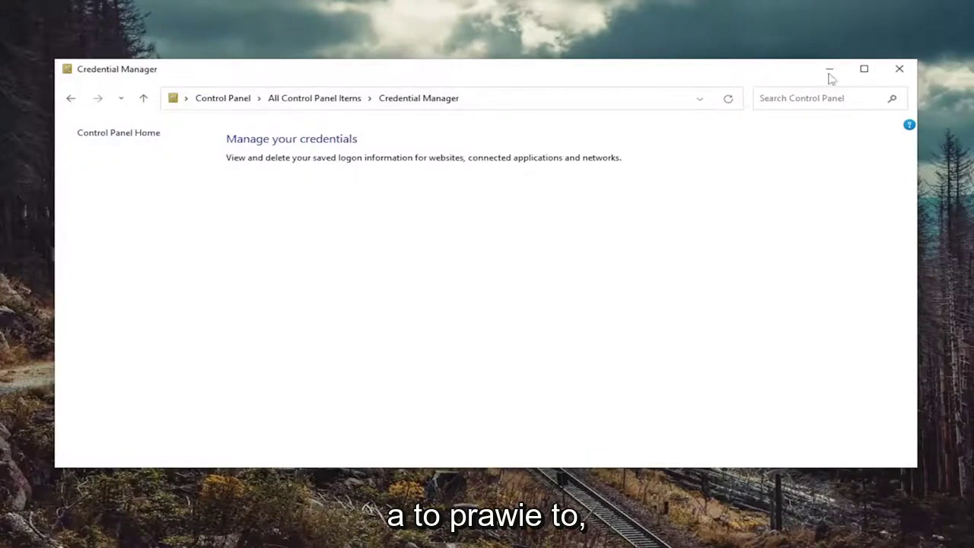
Close Credential Manager and bring up the Start menu's Shut down or sign out choices
left_click(900, 69)
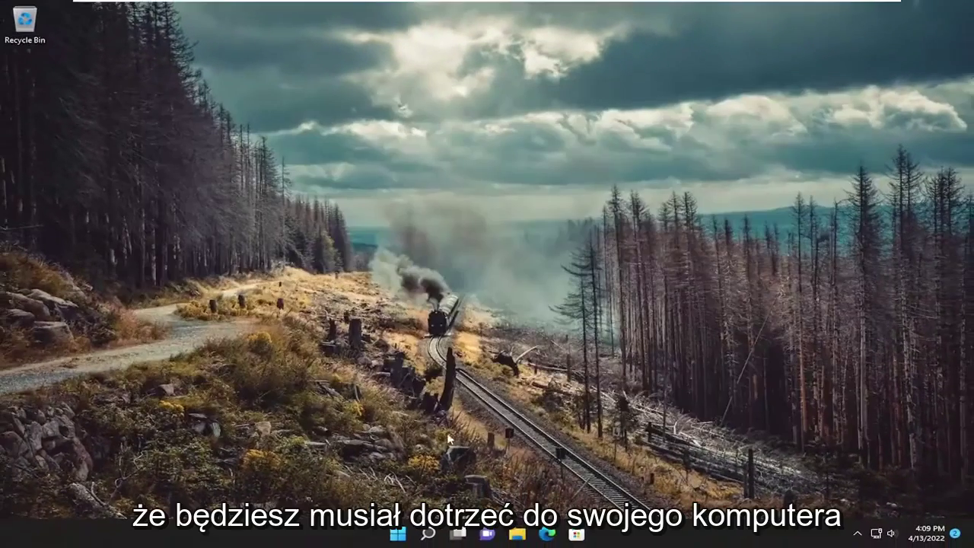
right_click(392, 535)
mouse_move(387, 486)
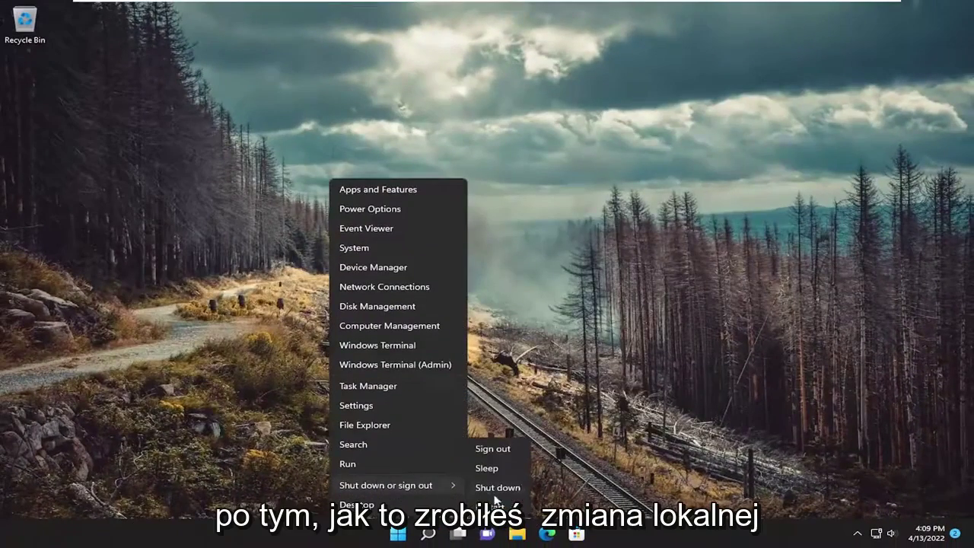